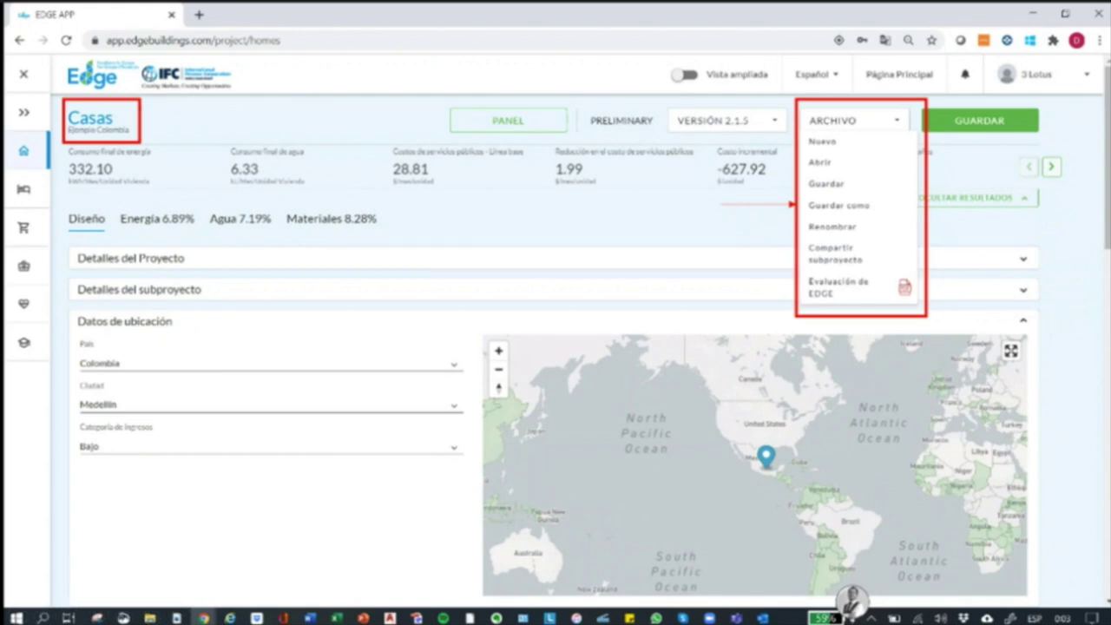
left_click(838, 204)
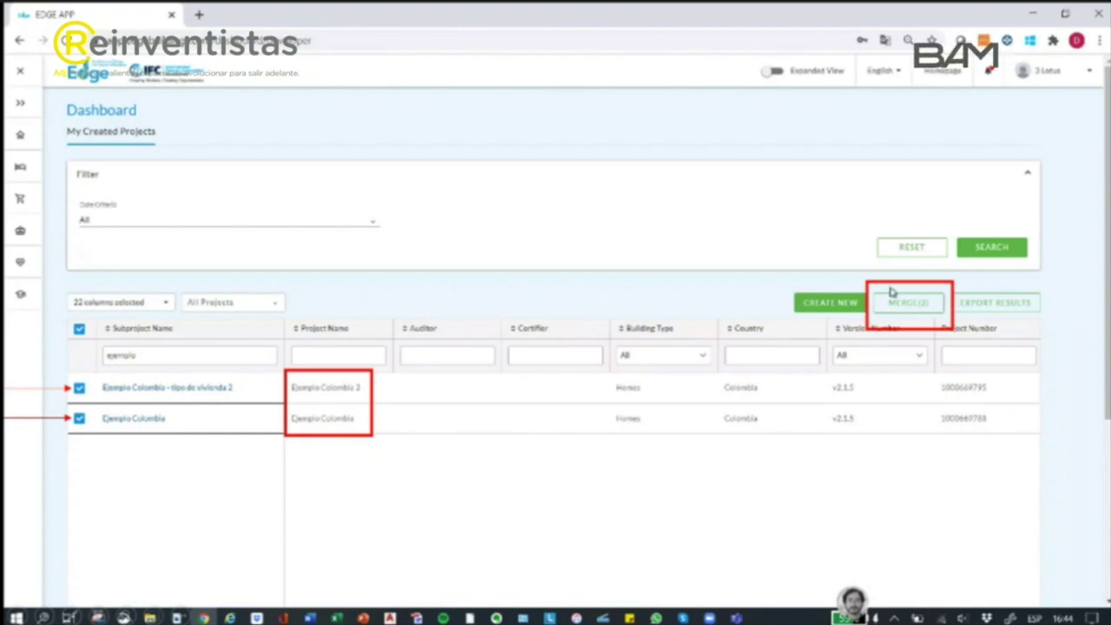
left_click(880, 300)
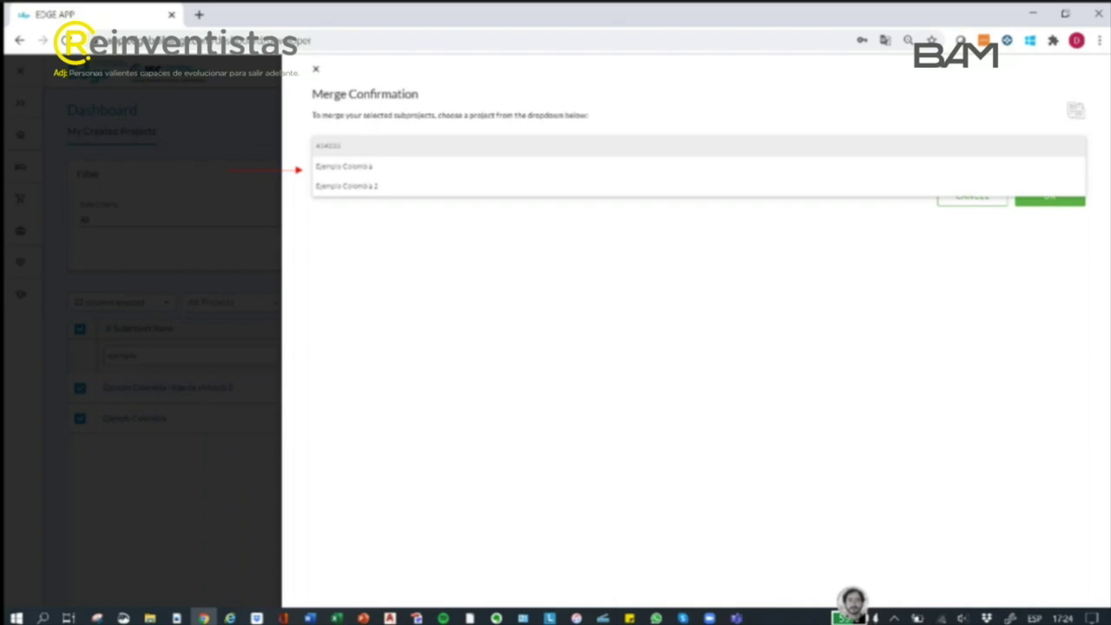
left_click(344, 166)
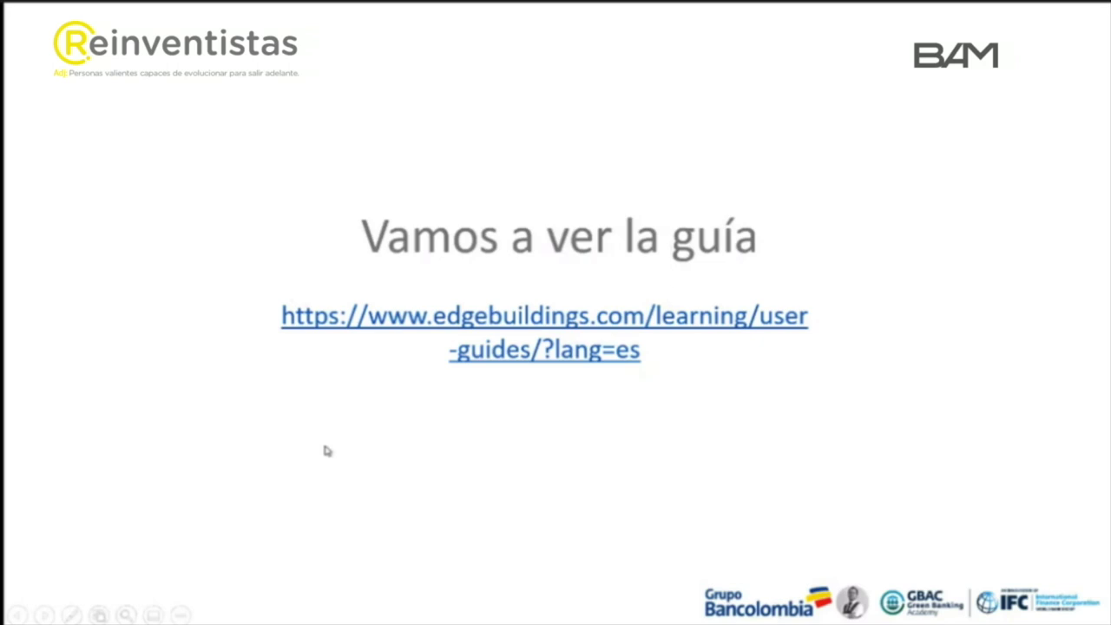
Leave the slide show and switch to User Guide_ALL.pdf in Acrobat Reader, maximized and fitted to a full page
key("Escape")
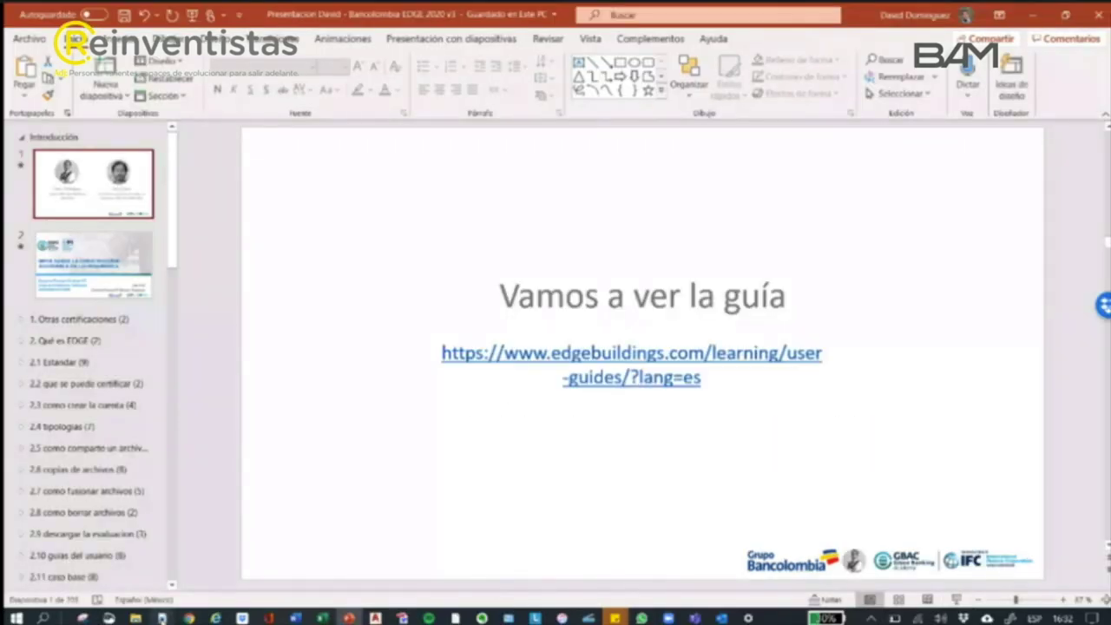
mouse_move(162, 618)
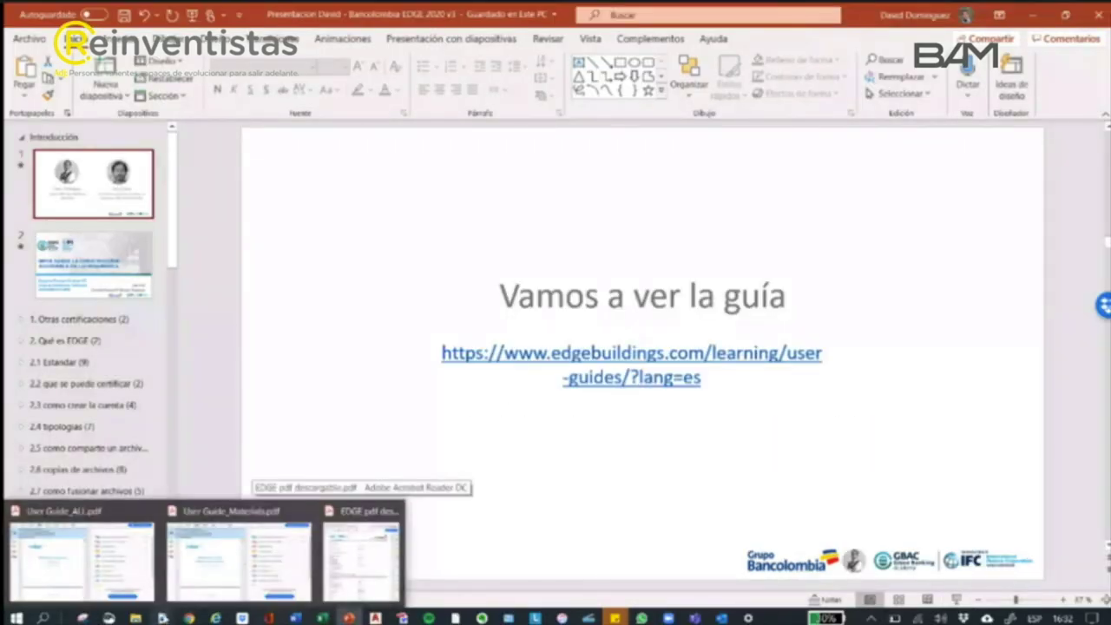
left_click(82, 560)
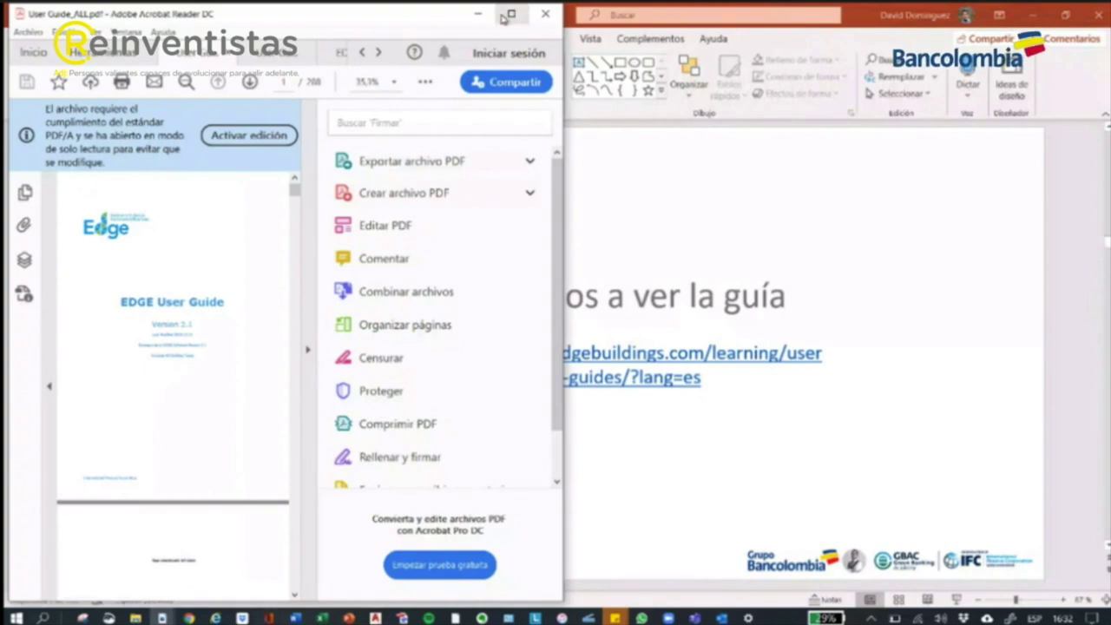
left_click(511, 13)
left_click(638, 78)
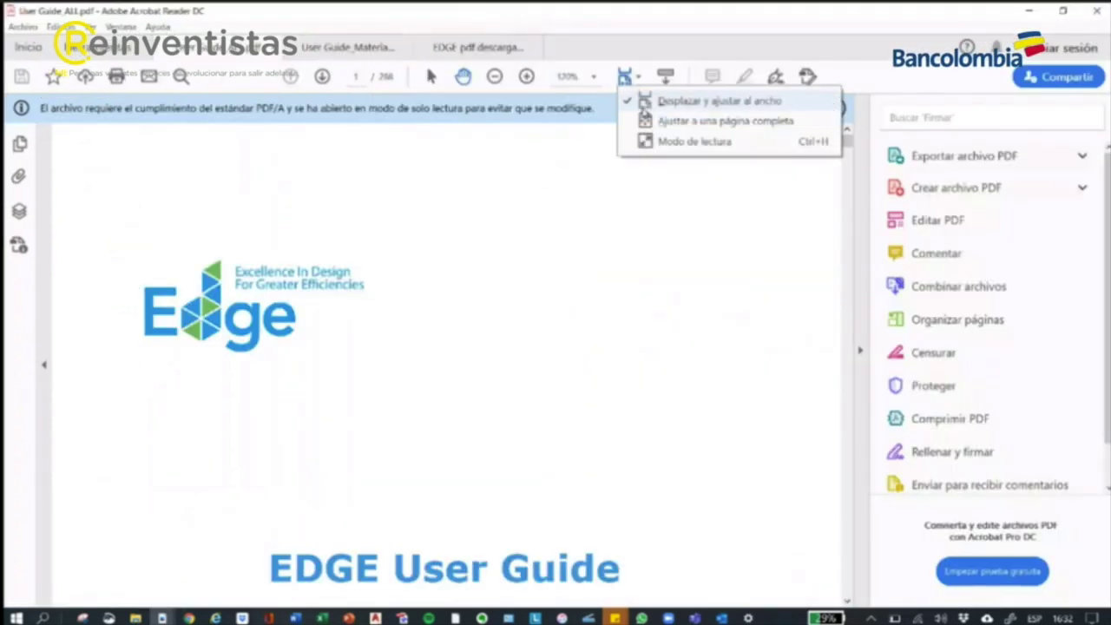
left_click(659, 119)
Go to the user guide's table of contents and enlarge it to read the listed chapters and measures
scroll(722, 277, "down", 1)
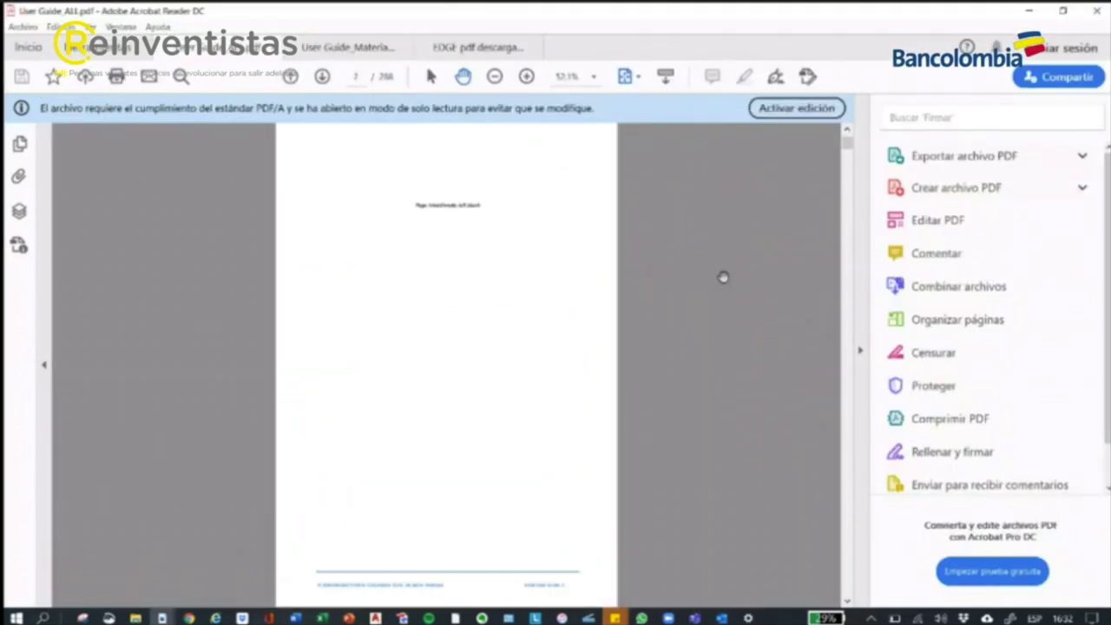
scroll(722, 277, "down", 1)
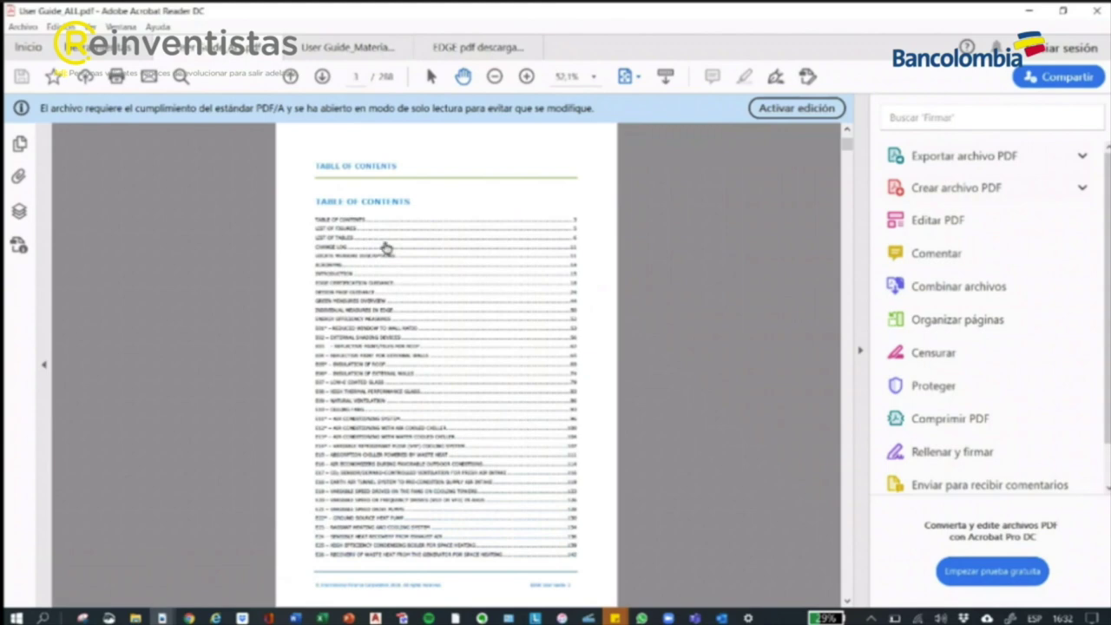
scroll(386, 248, "up", 2)
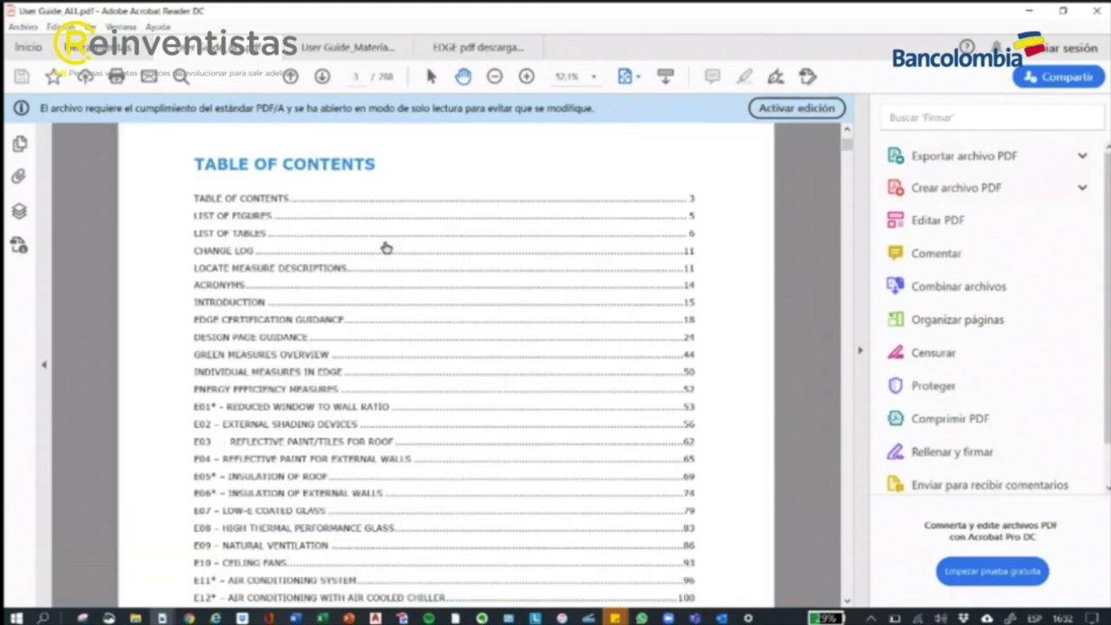
scroll(386, 248, "up", 3)
scroll(148, 423, "down", 3)
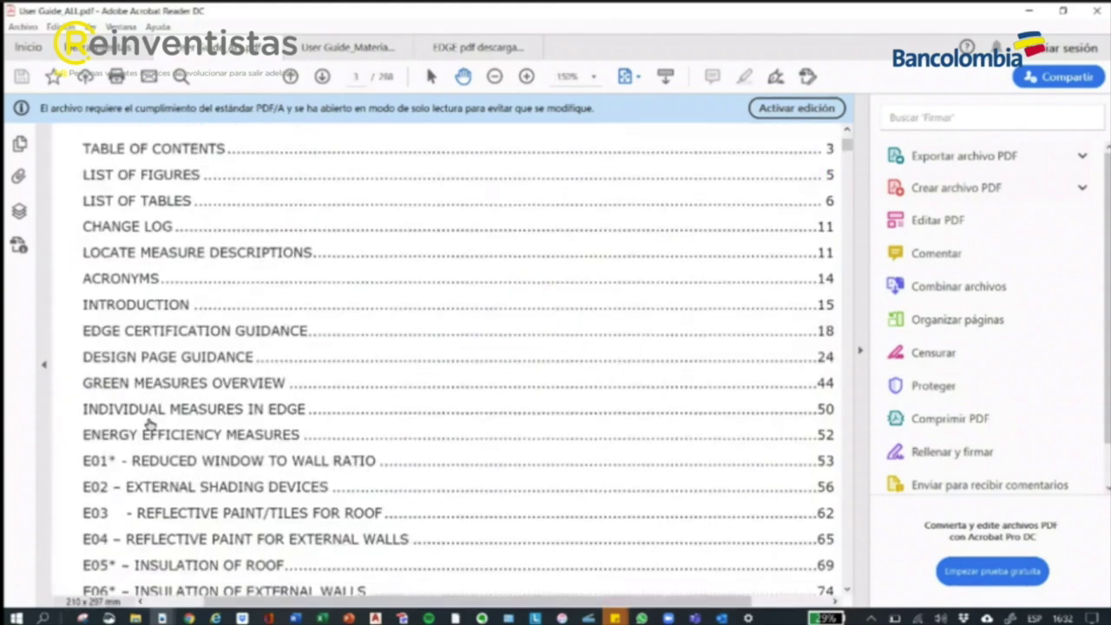
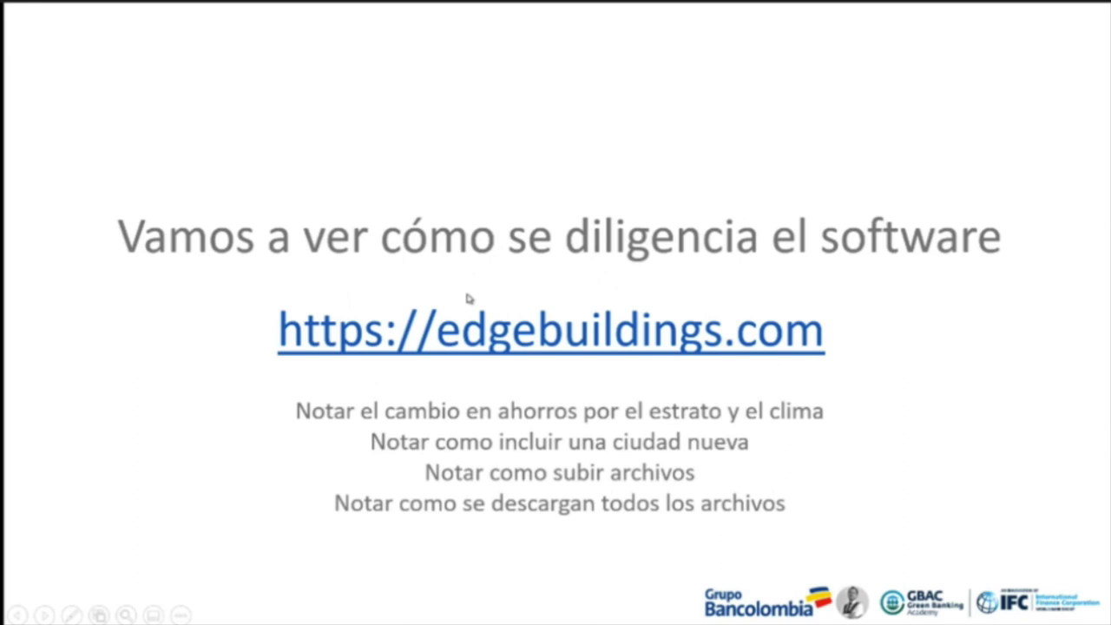
Switch to the EDGE app in the browser and review the Casas subproject's project details, location data and energy measures
key("alt+Tab")
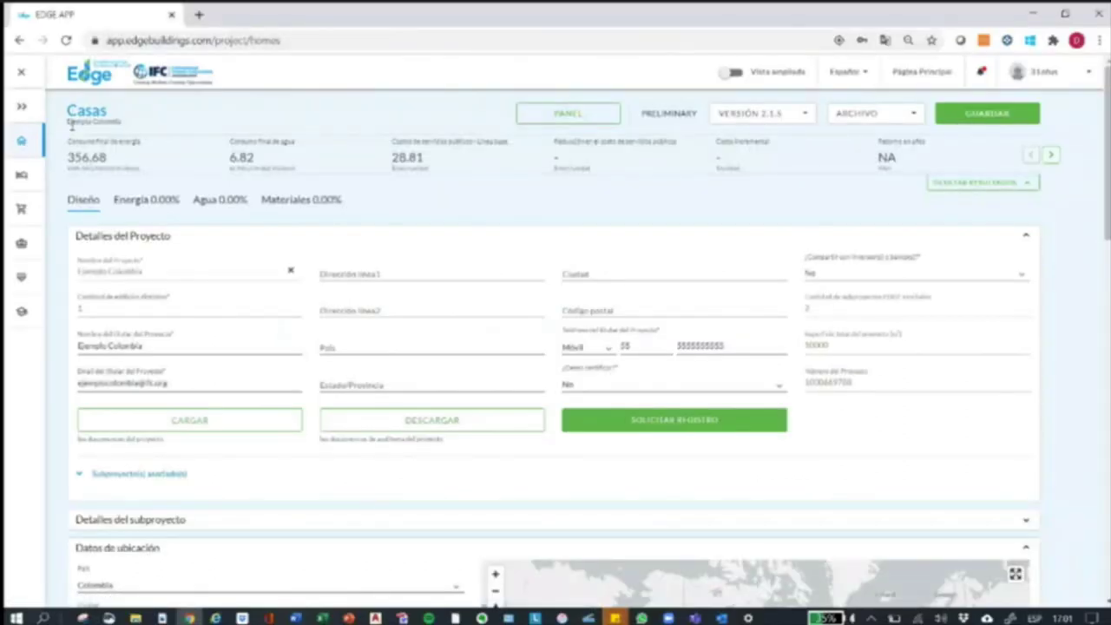
left_click_drag(69, 122, 143, 135)
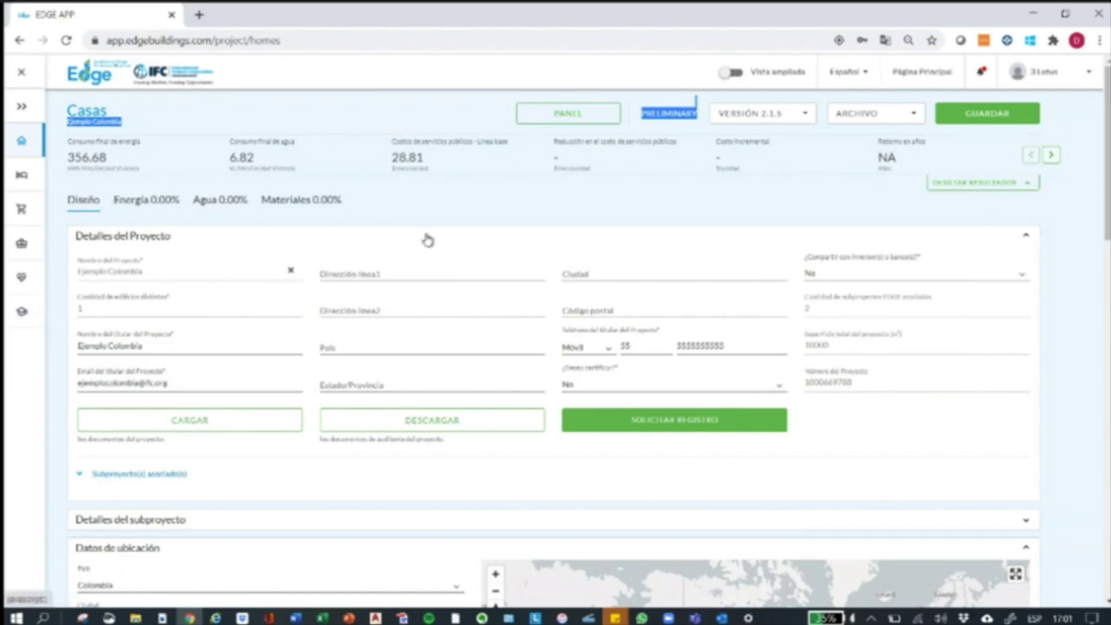
left_click(571, 216)
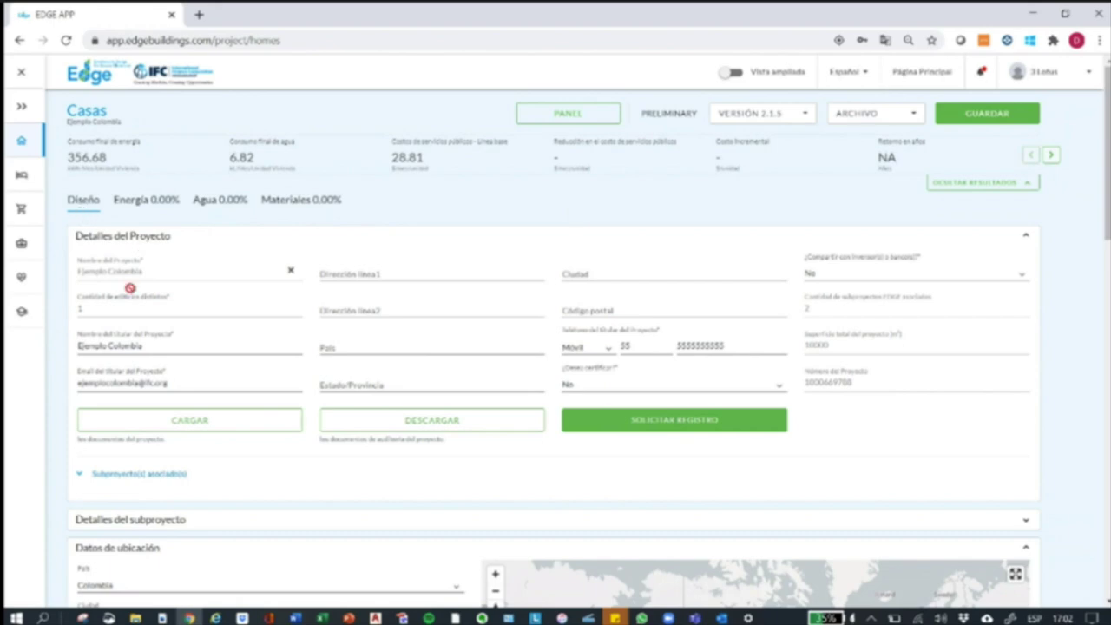
scroll(248, 454, "down", 6)
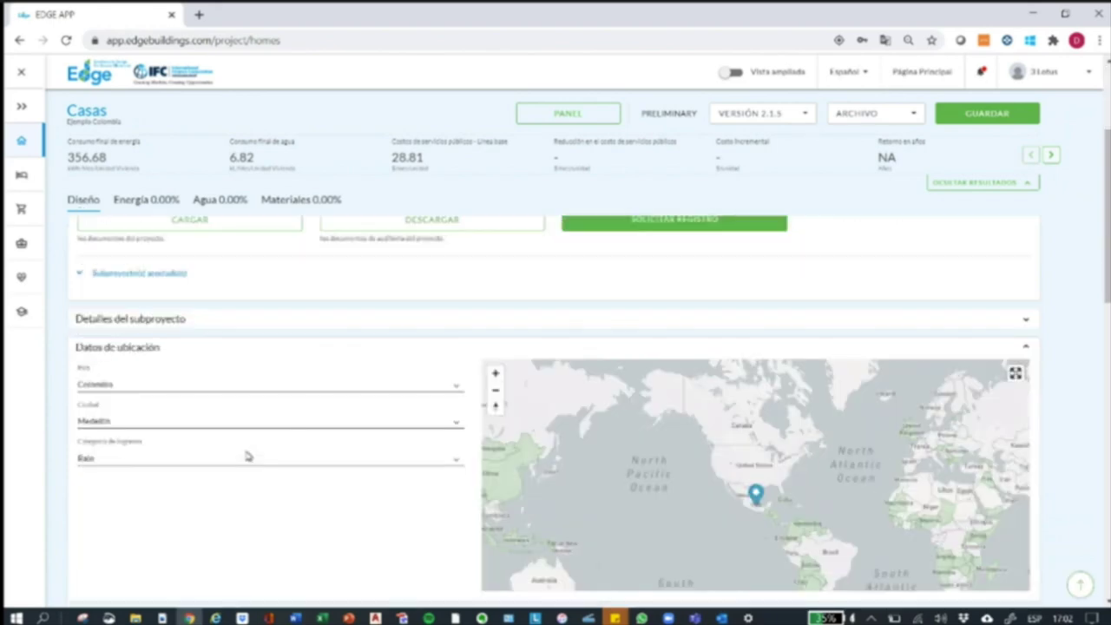
left_click(137, 206)
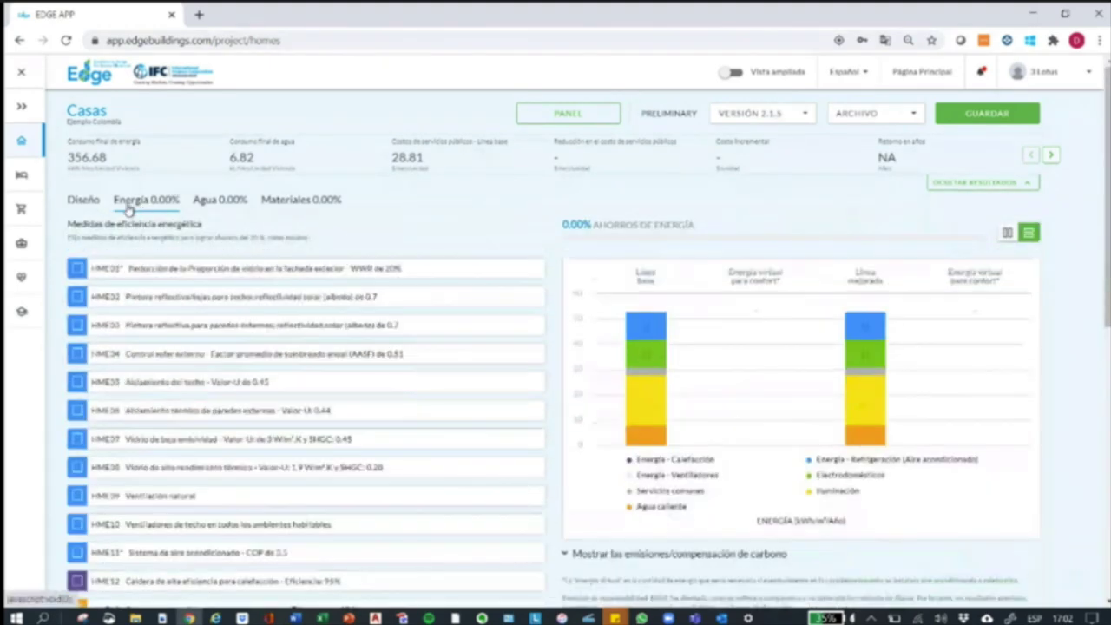
left_click(83, 200)
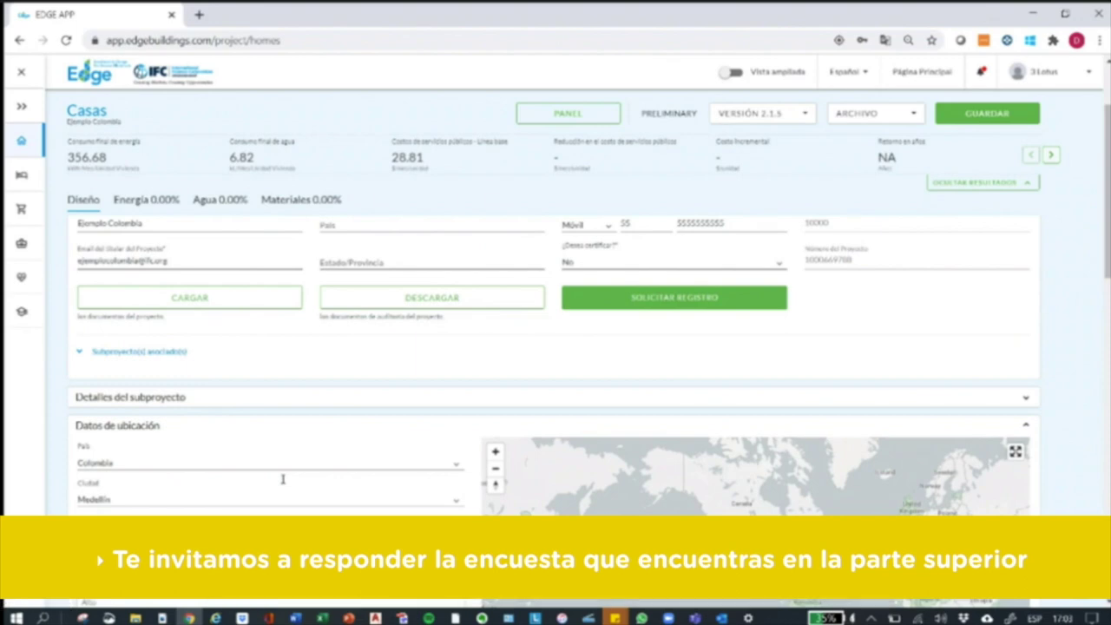
Review the income category options in the location data, then the detailed building areas and building systems of the design
scroll(282, 479, "down", 2)
left_click(106, 409)
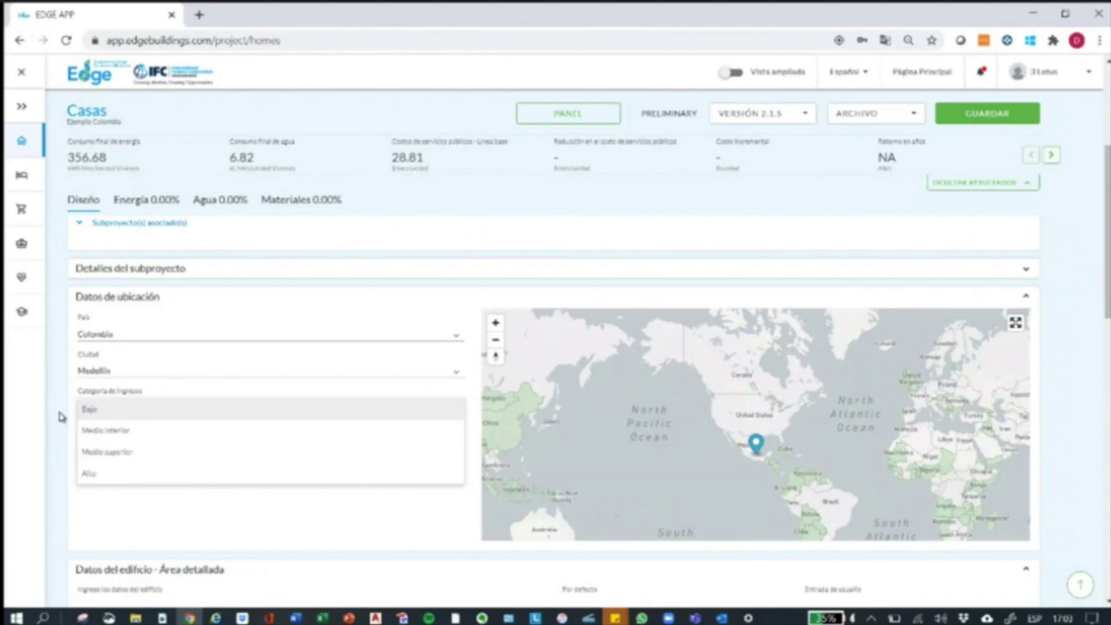
left_click(59, 416)
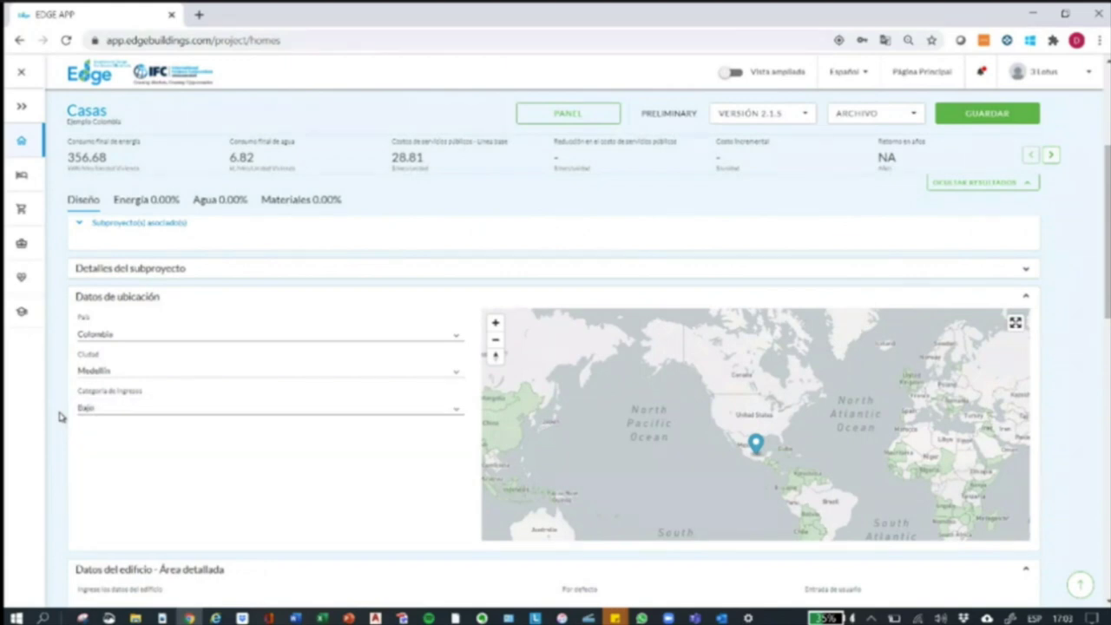
scroll(59, 417, "down", 4)
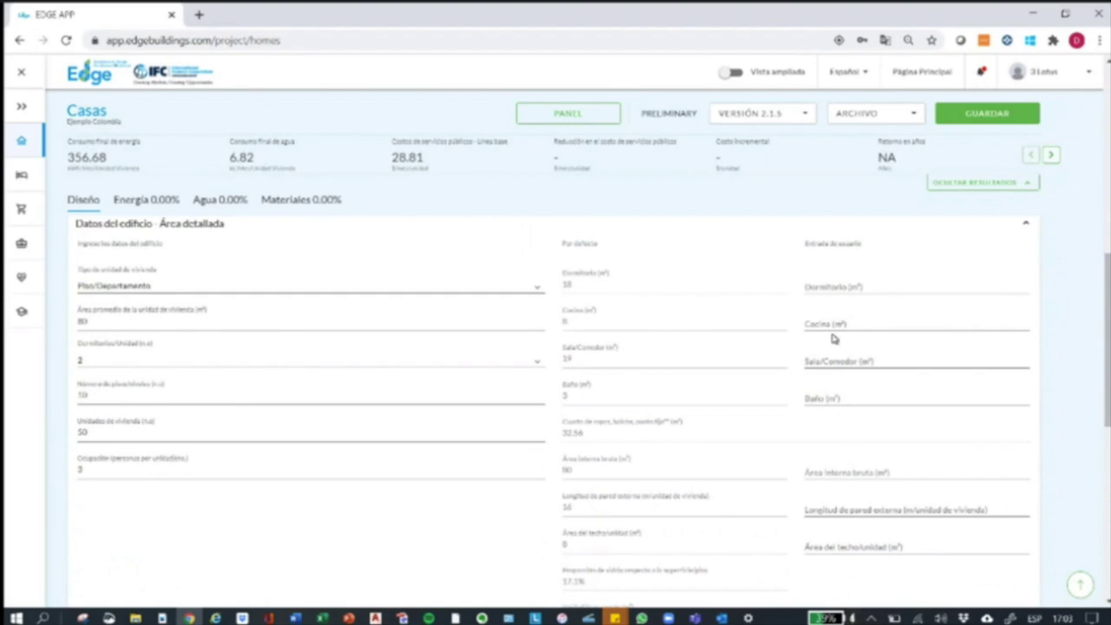
scroll(832, 338, "down", 3)
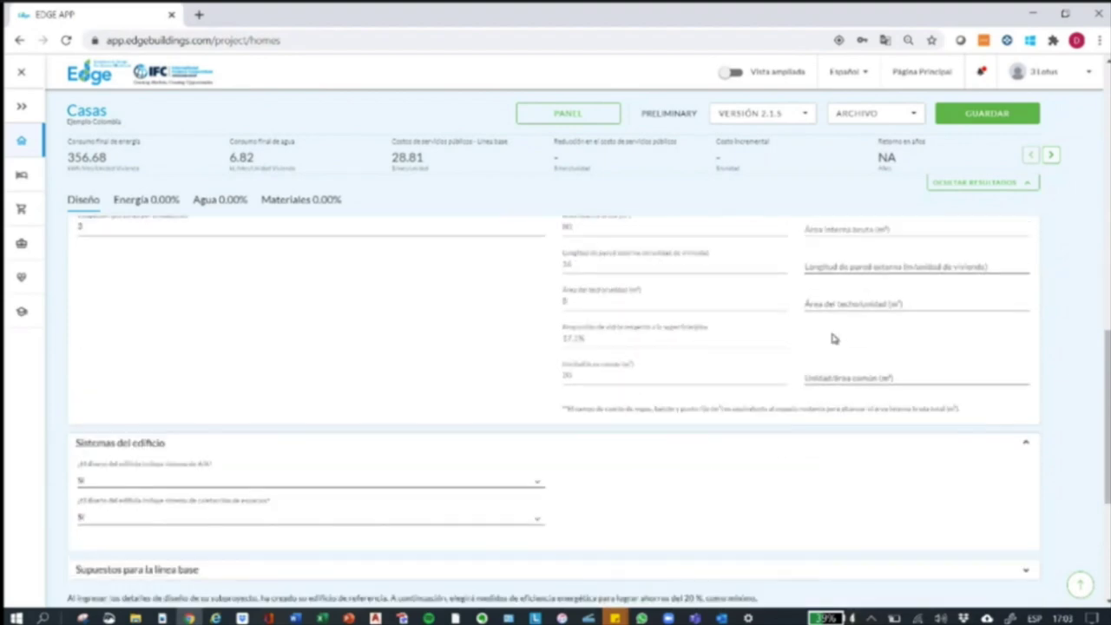
scroll(833, 338, "down", 3)
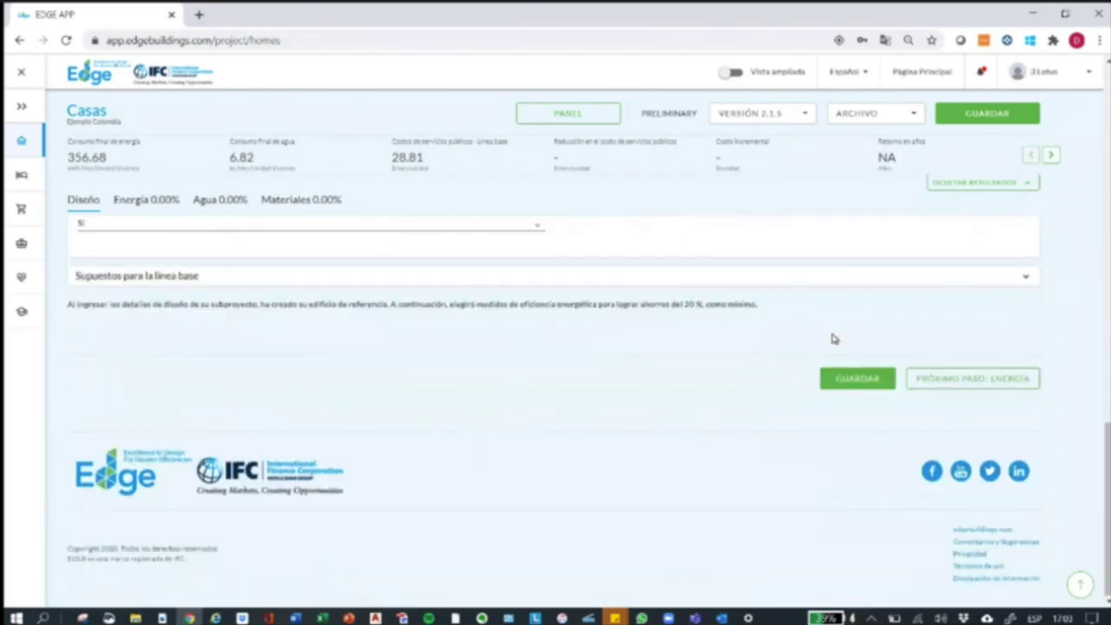
Expand the baseline assumptions and examine the fuel, cost and monthly temperature fields, including the user entries for January and February
left_click(98, 278)
scroll(648, 449, "down", 1)
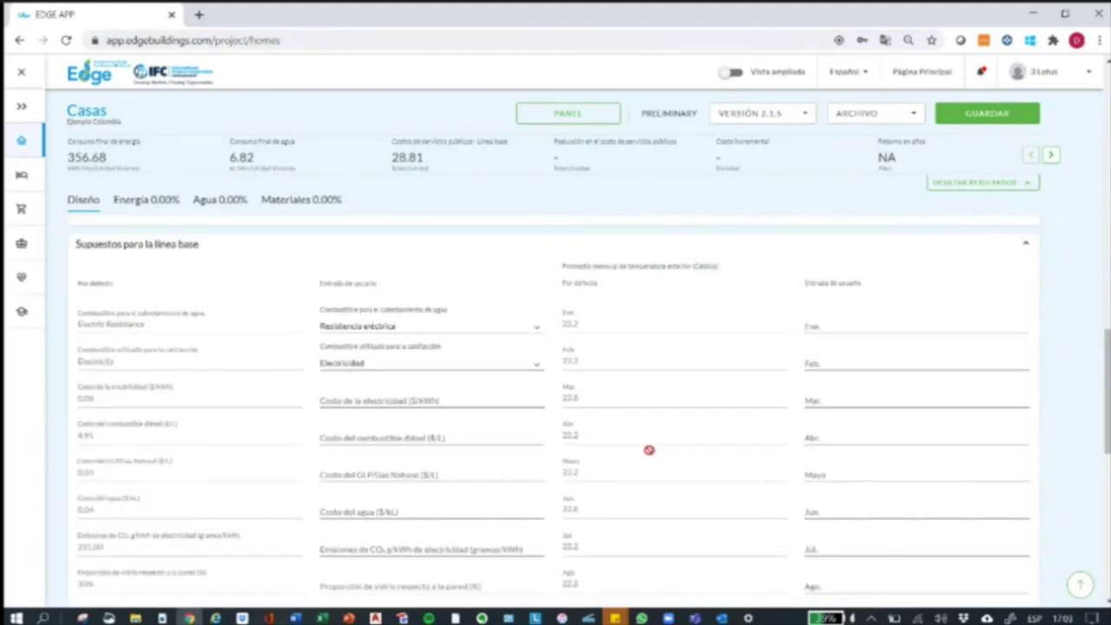
scroll(648, 450, "down", 1)
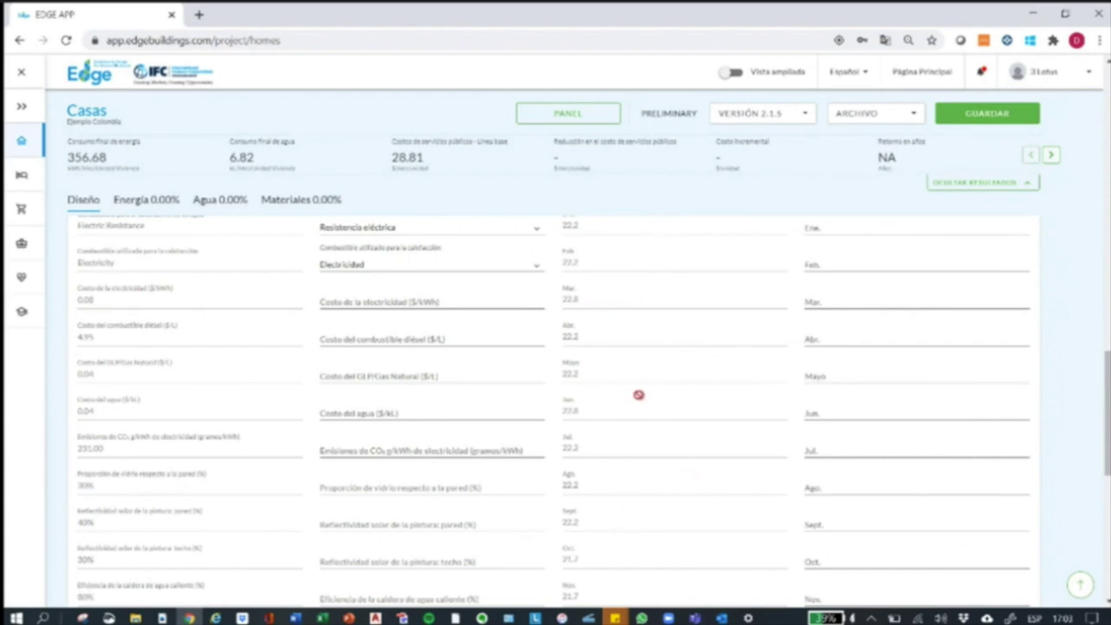
scroll(634, 232, "up", 2)
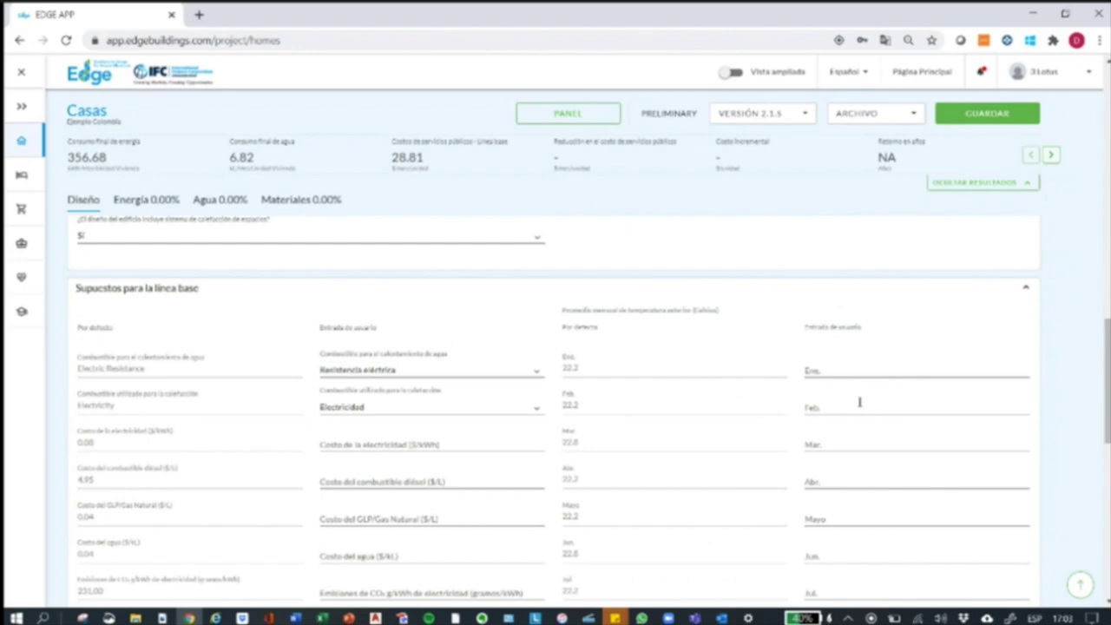
left_click(843, 373)
left_click(832, 407)
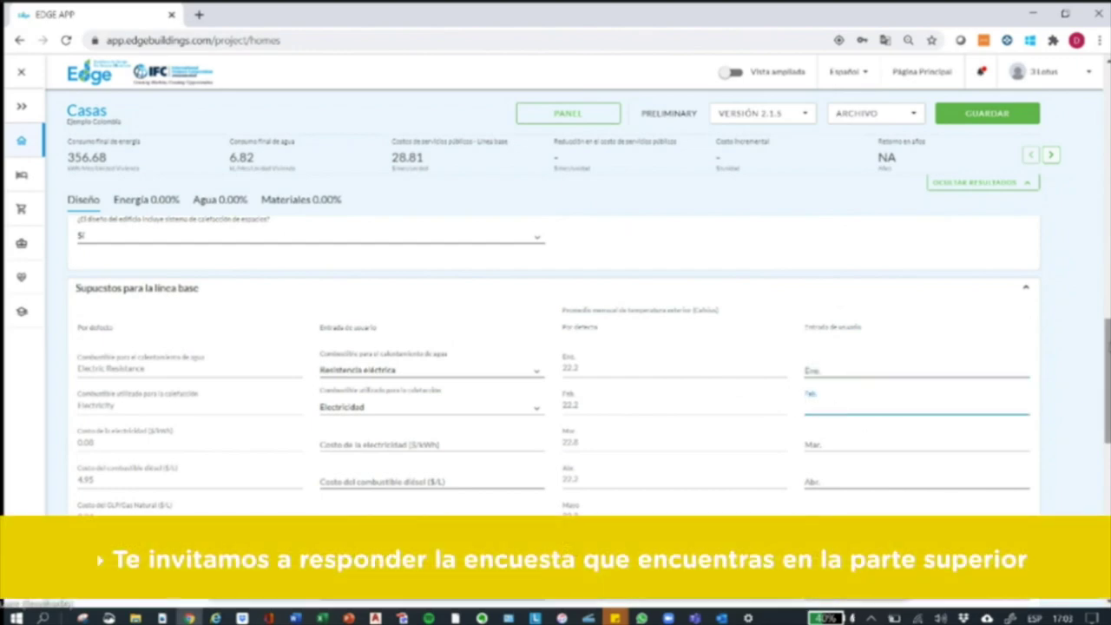
Apply energy measure HME01 (reduced window-to-wall ratio, WWR of 20%) and water measure HMW01 (low-flow showerheads, 8 lts/min)
scroll(832, 408, "down", 3)
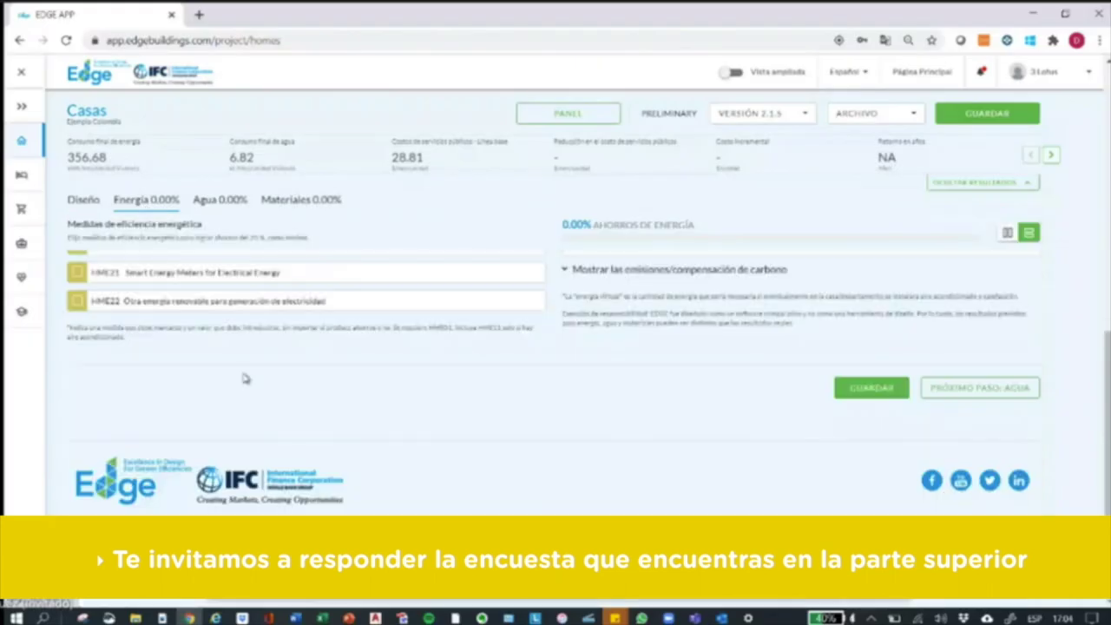
scroll(246, 379, "up", 7)
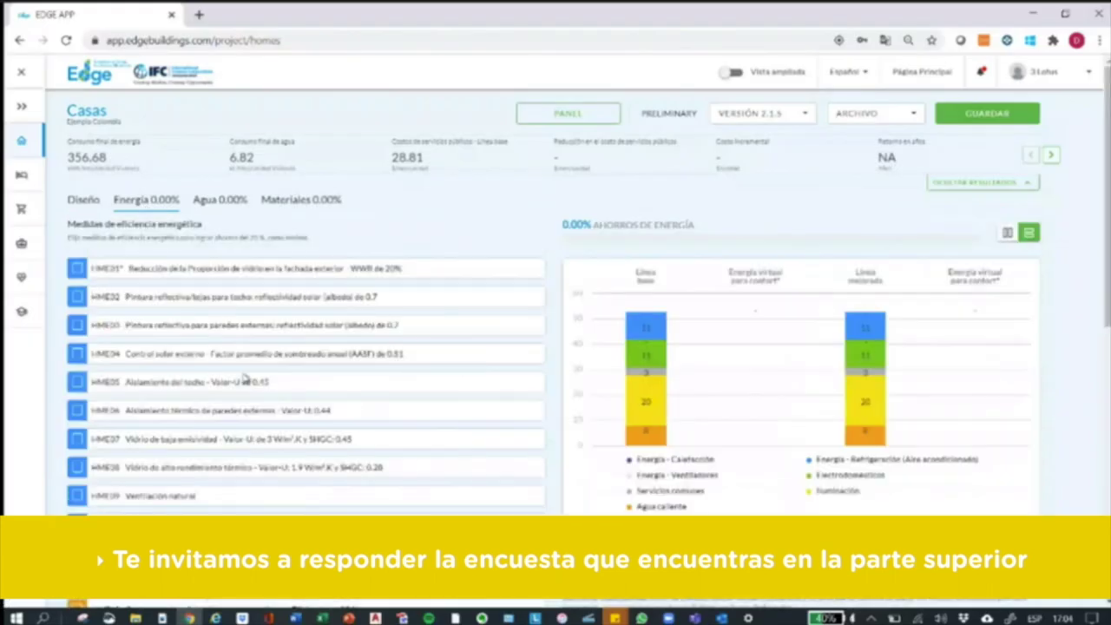
left_click(79, 272)
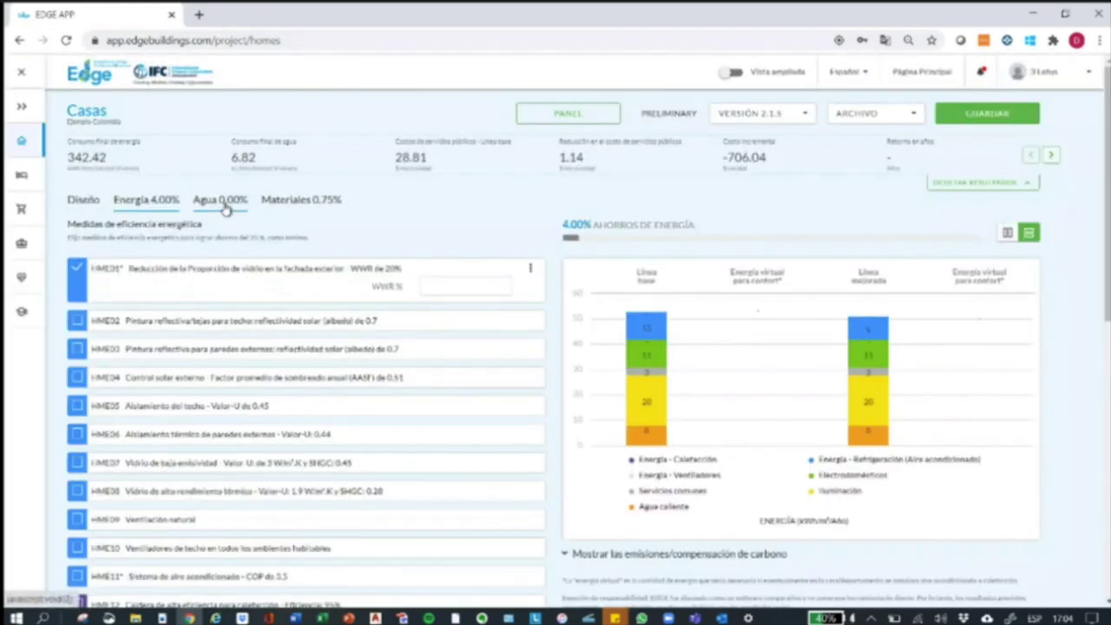
left_click(225, 204)
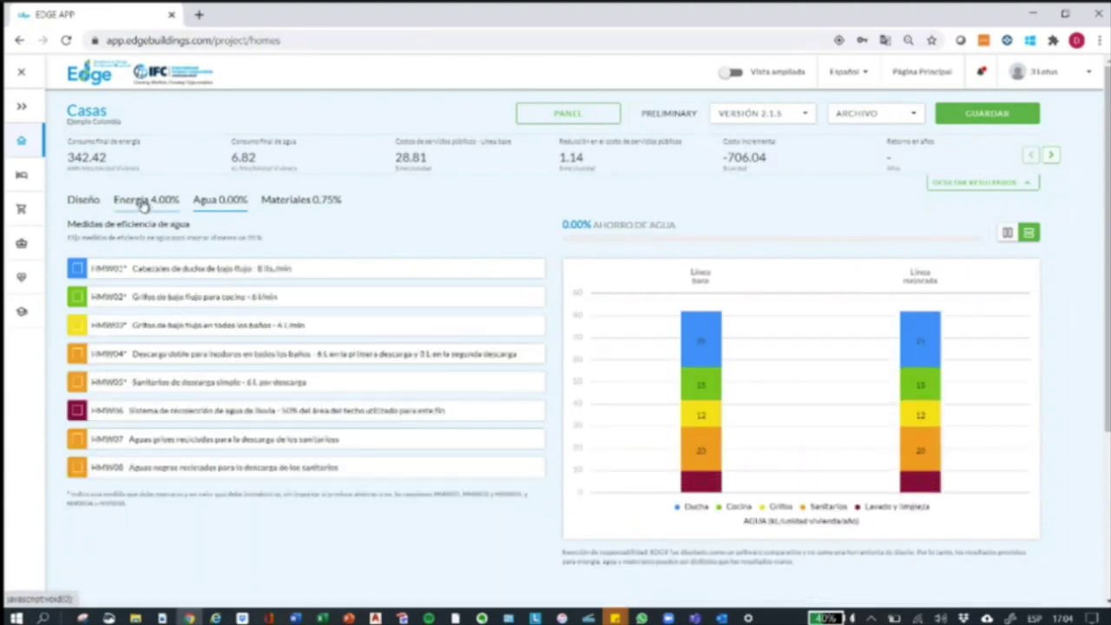
left_click(76, 272)
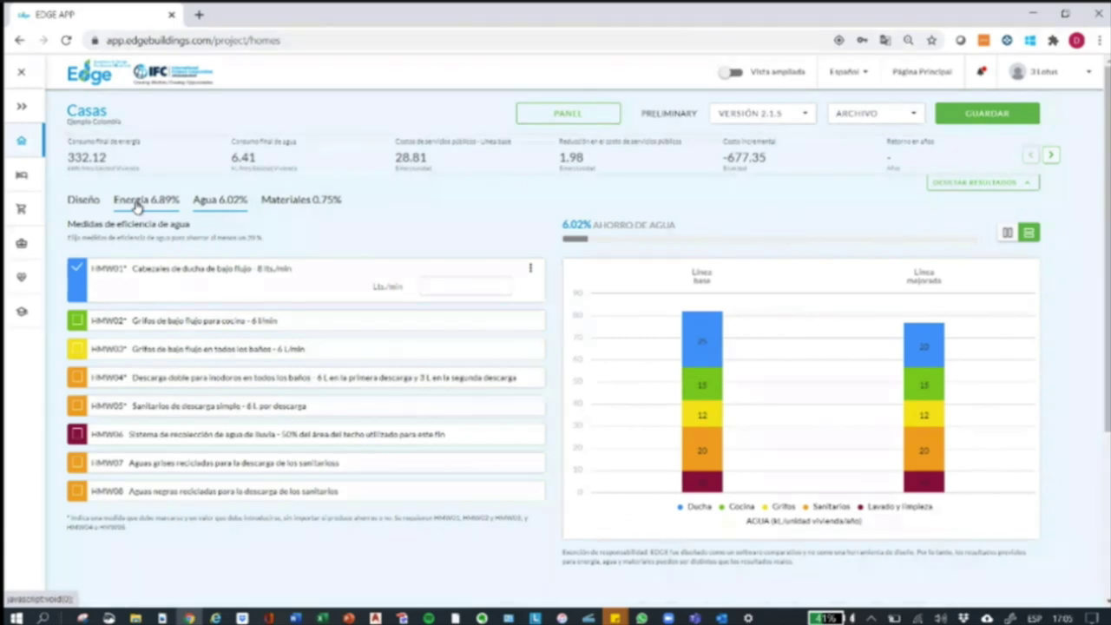
Return to the Casas design data and set the city in the location data to Cartagena
left_click(84, 199)
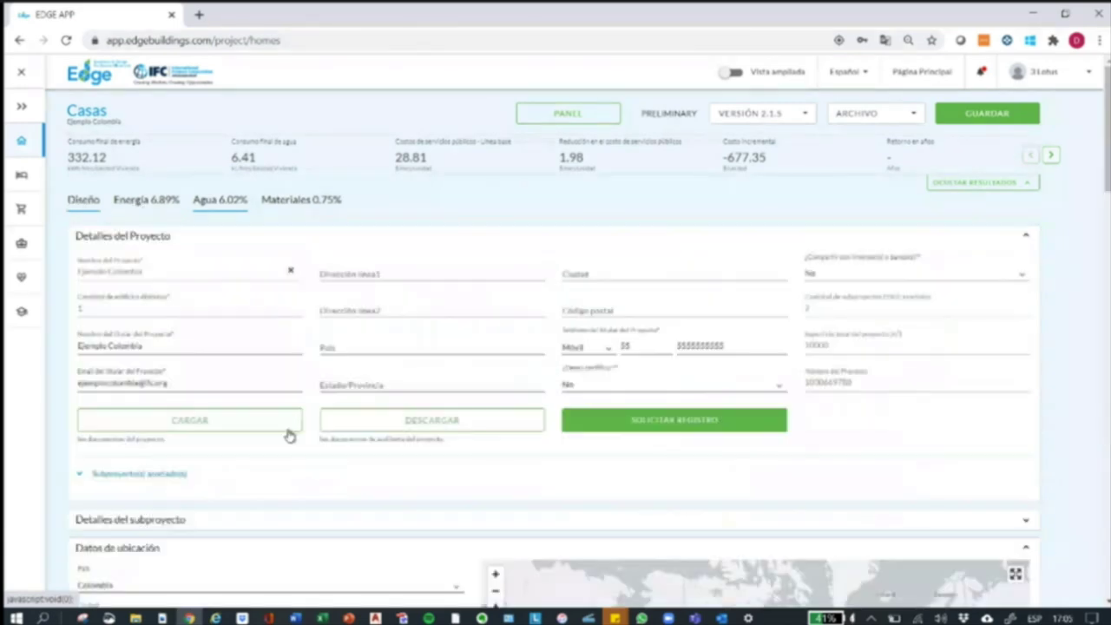
scroll(302, 460, "down", 3)
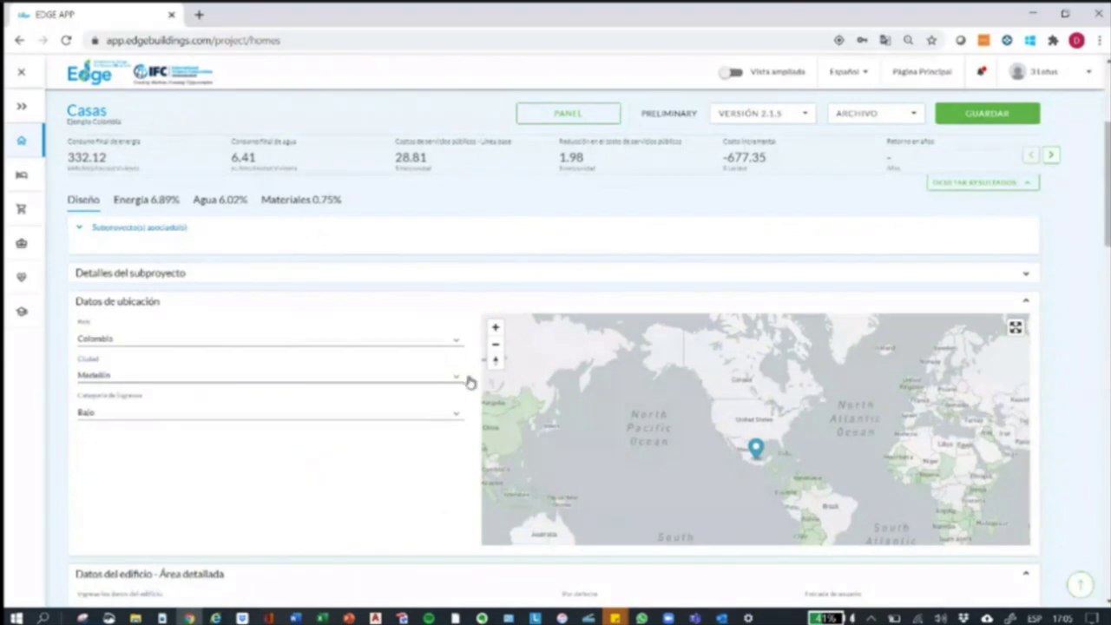
left_click(460, 375)
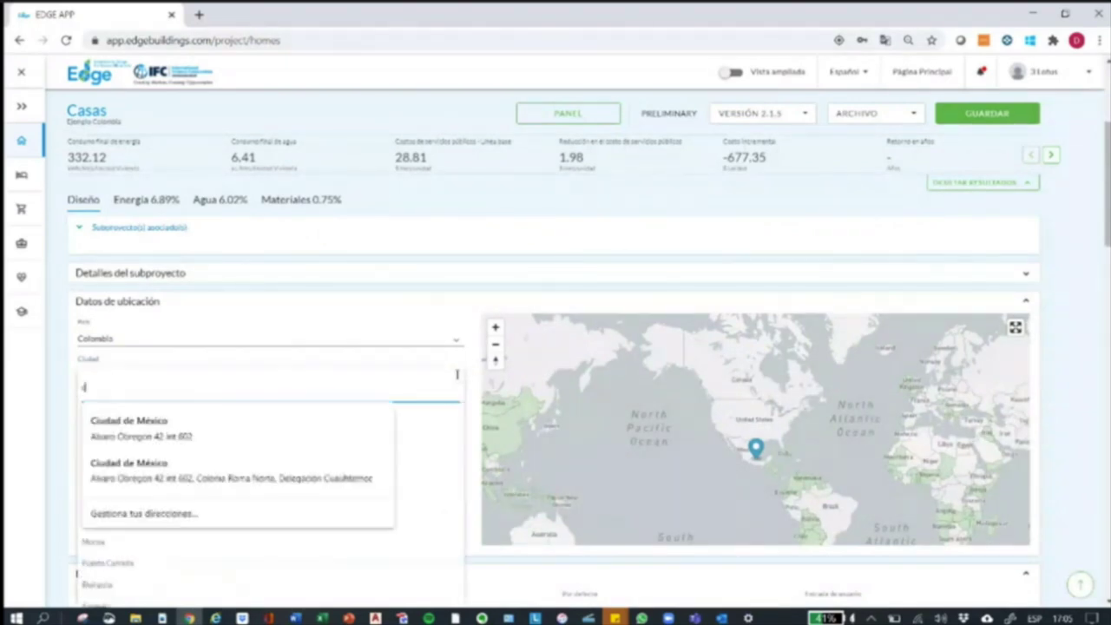
type("car")
left_click(146, 436)
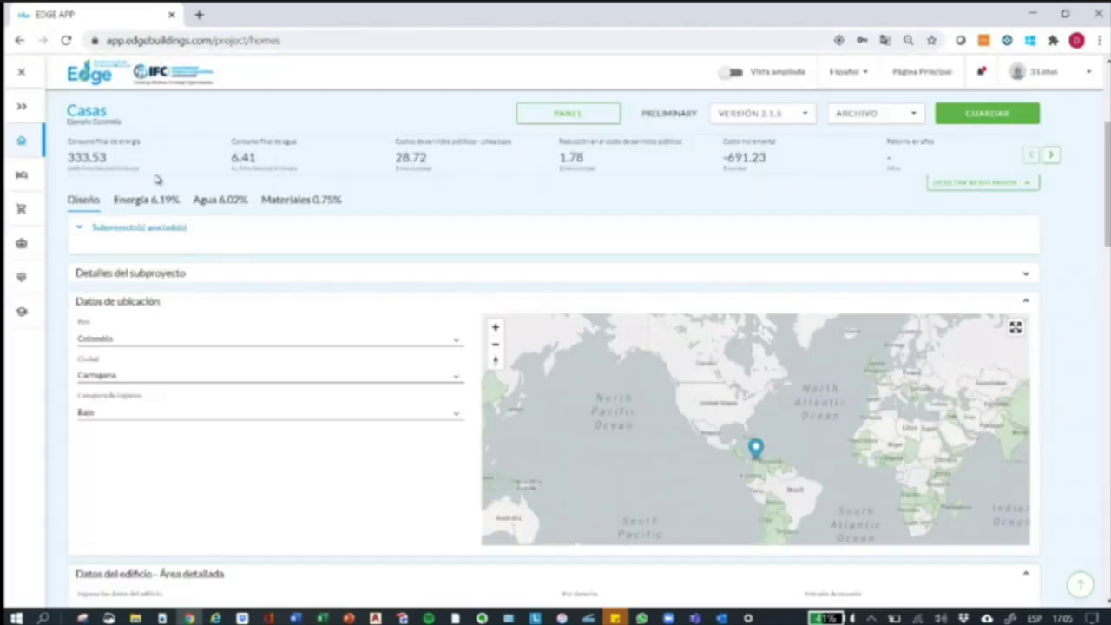
Set the city to Pasto and the income category to Alto in the location data
left_click(446, 385)
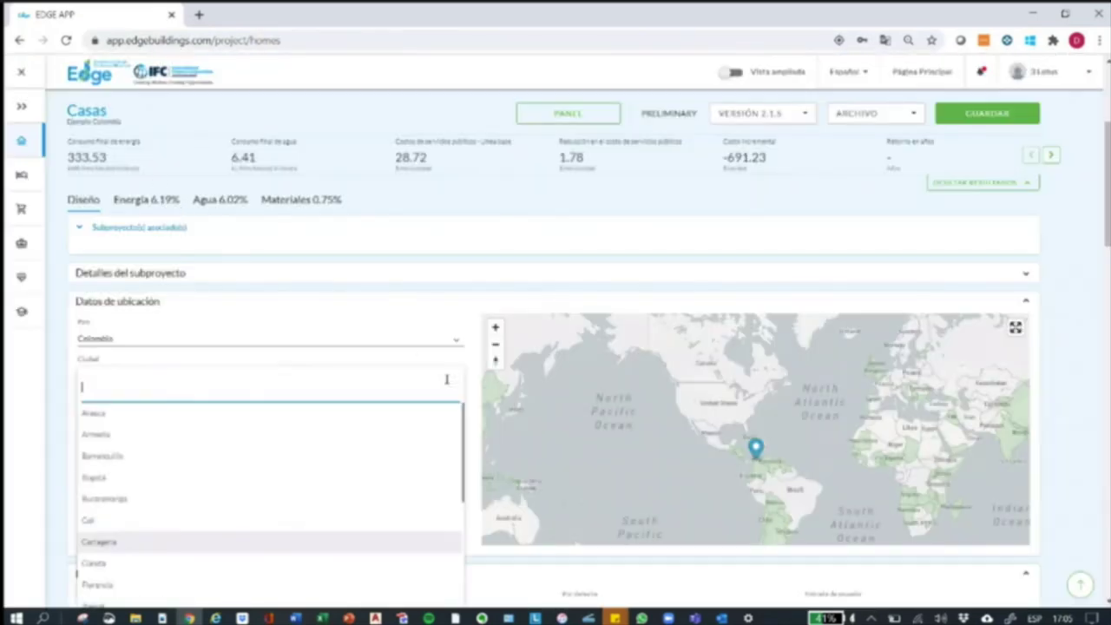
type("p")
left_click(110, 415)
left_click(110, 413)
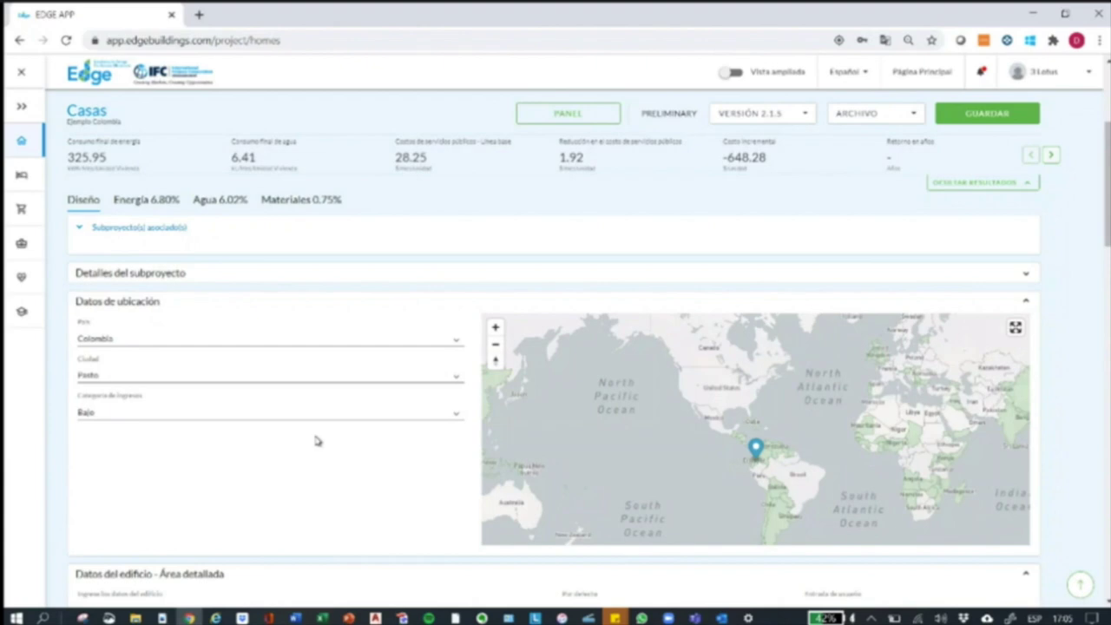
left_click(452, 419)
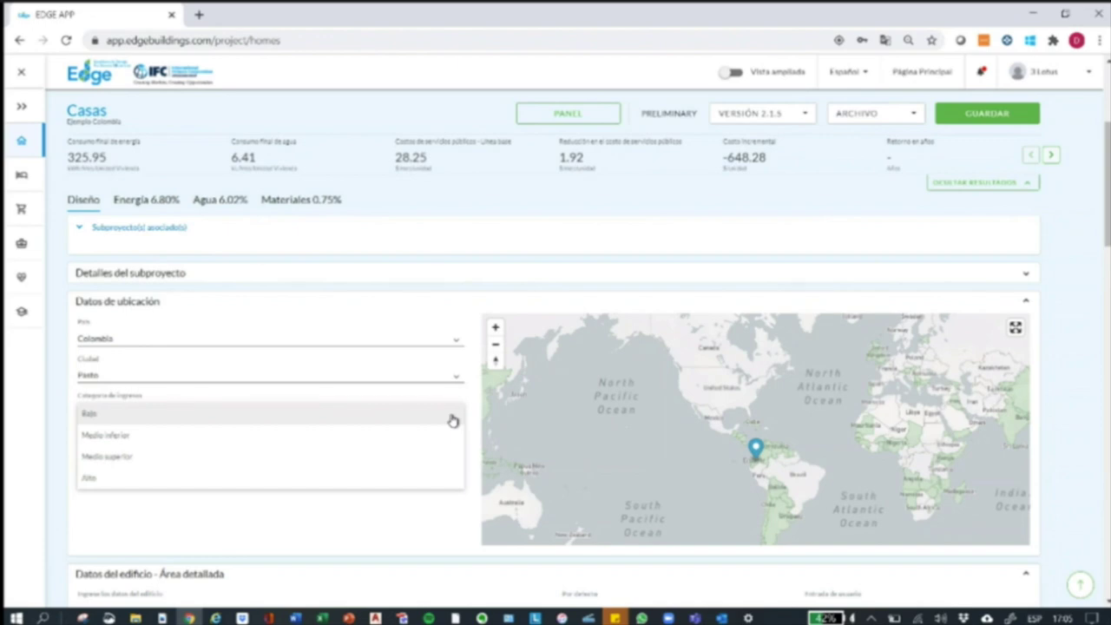
left_click(303, 486)
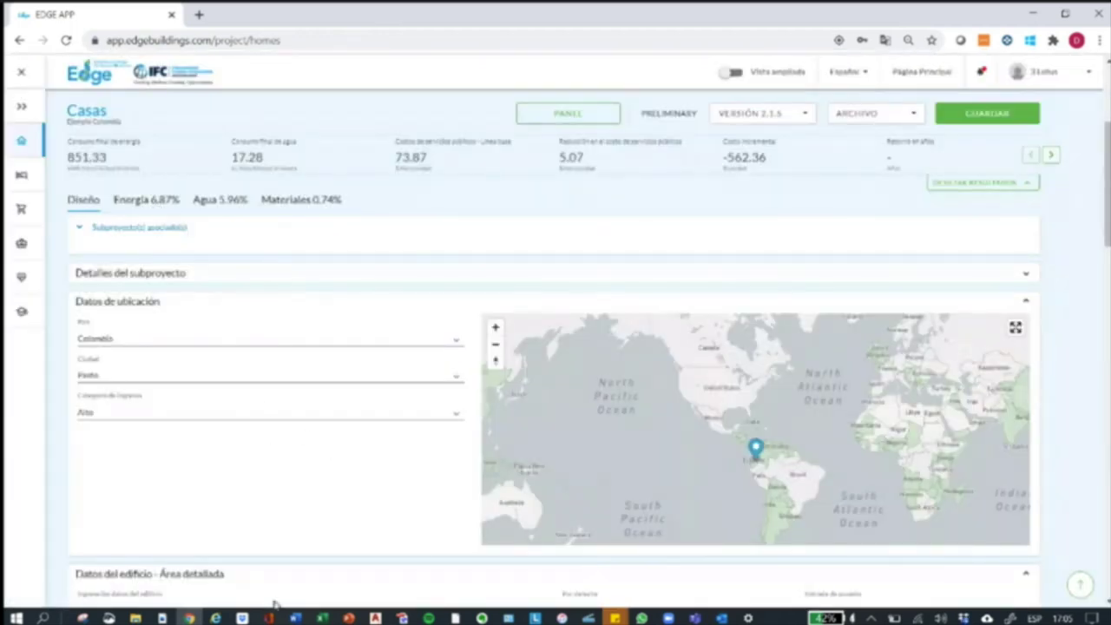
Show the water efficiency measures and open the additional options of measure HMW01 for low-flow showerheads
left_click(223, 200)
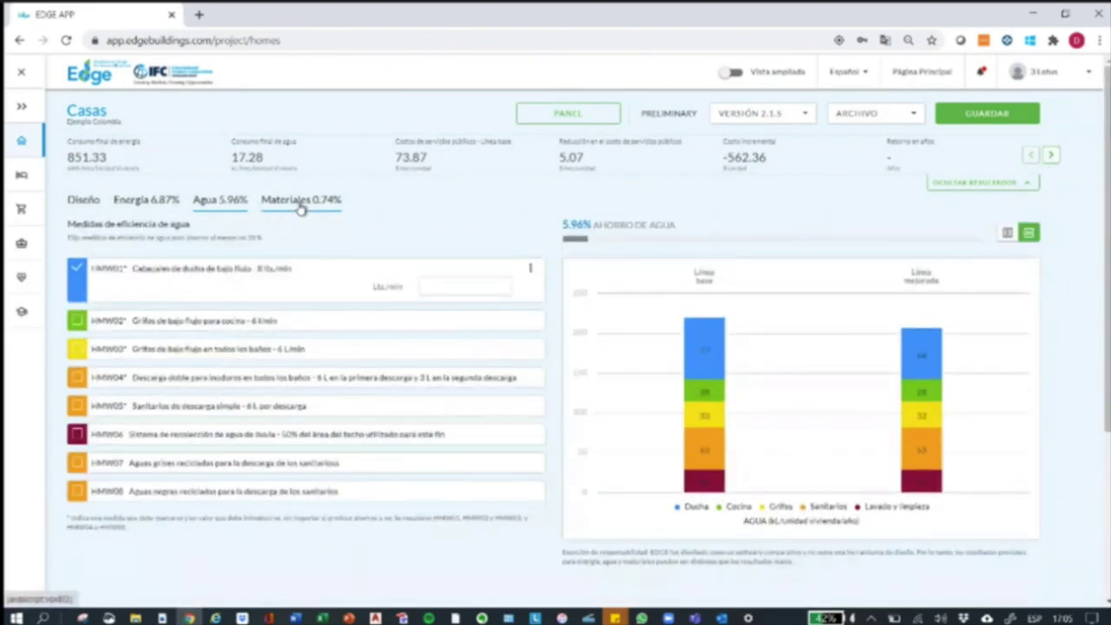
left_click(531, 273)
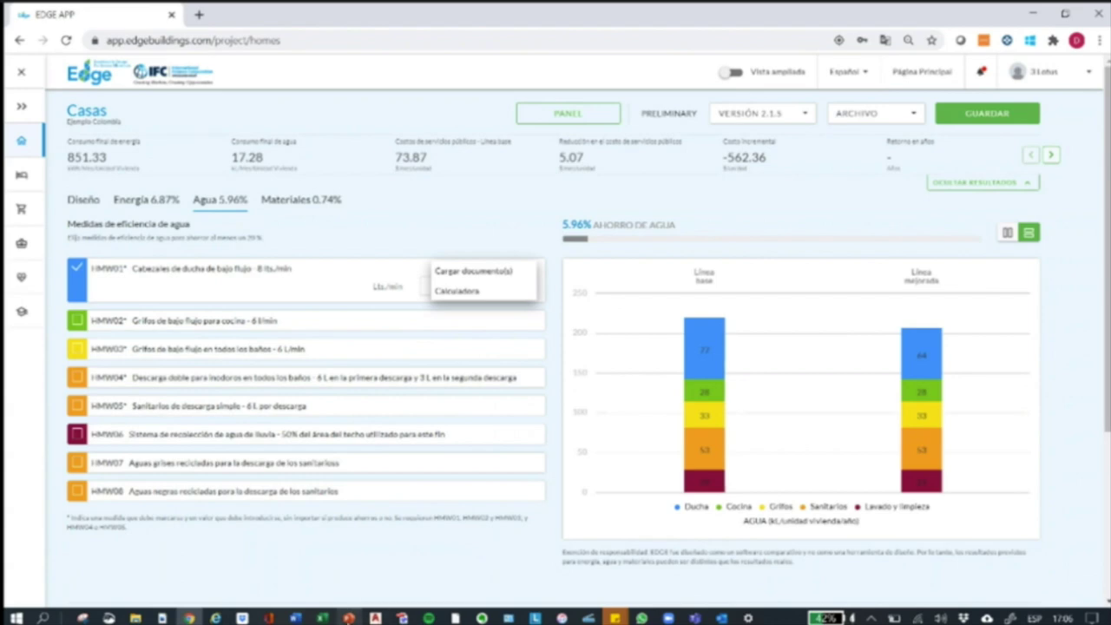
Switch to the PowerPoint presentation, expand section 4 on filling in the format, and present its slides on the energy measures from slide 98
left_click(348, 618)
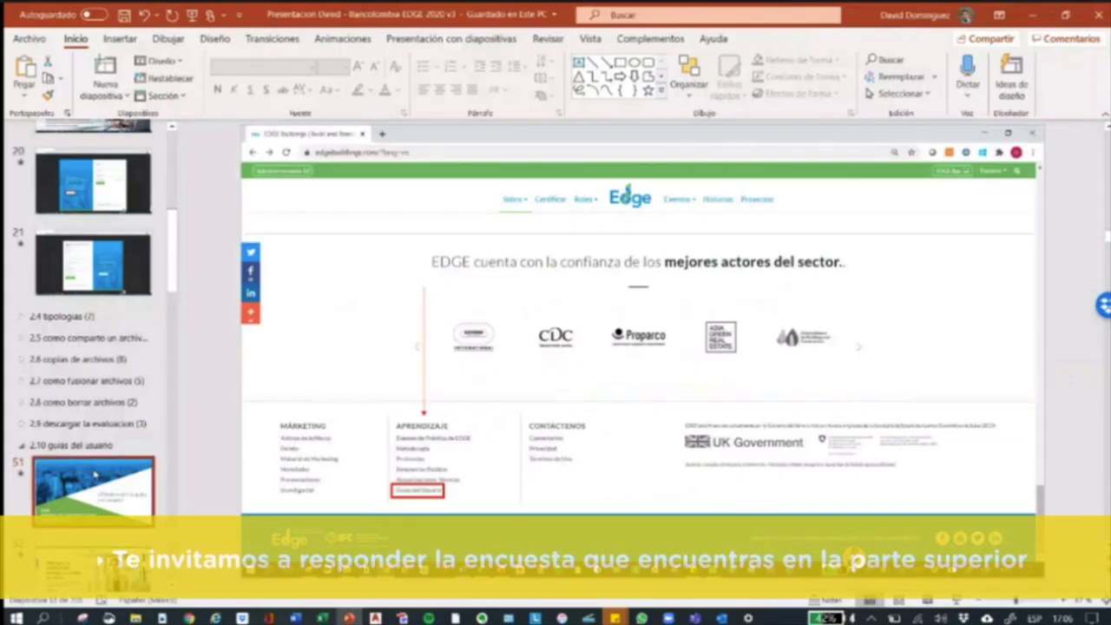
scroll(94, 471, "down", 2)
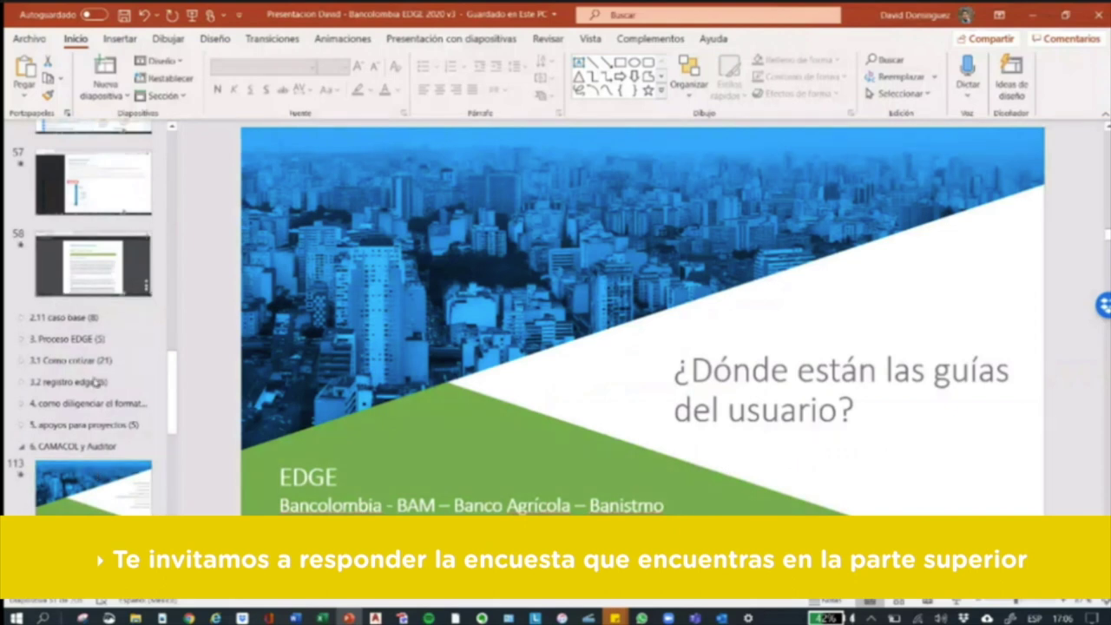
left_click(35, 404)
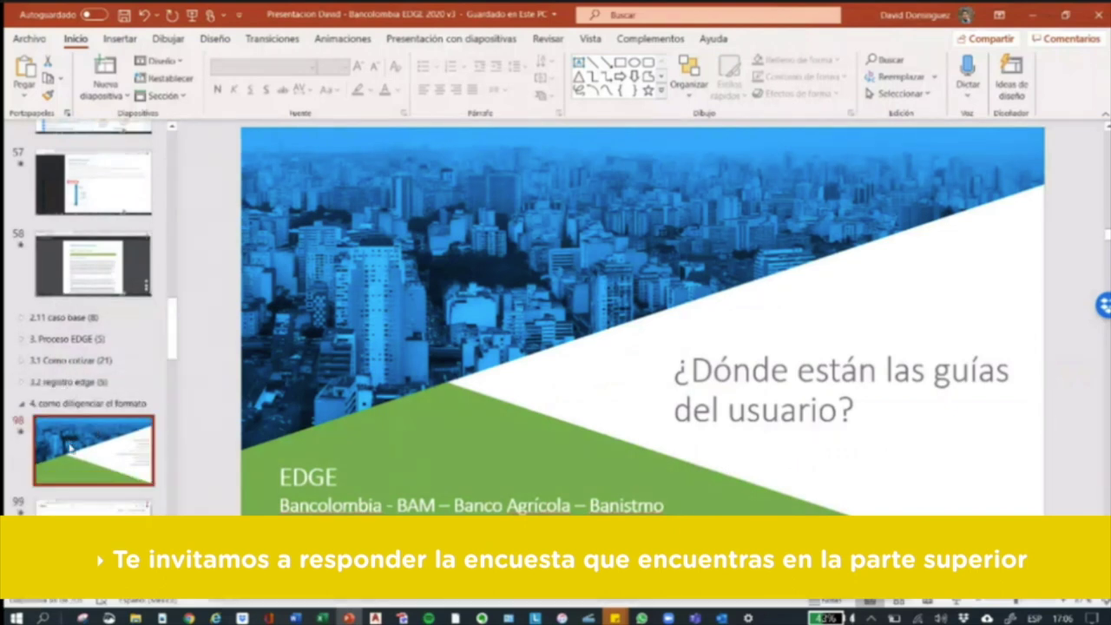
key("shift+F5")
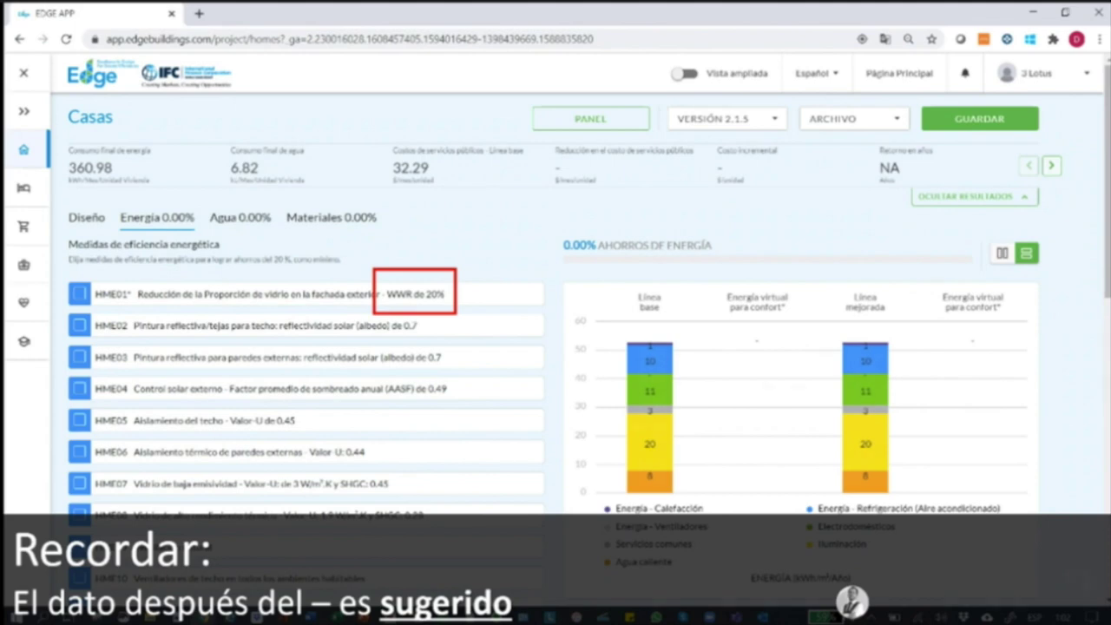
scroll(556, 390, "down", 3)
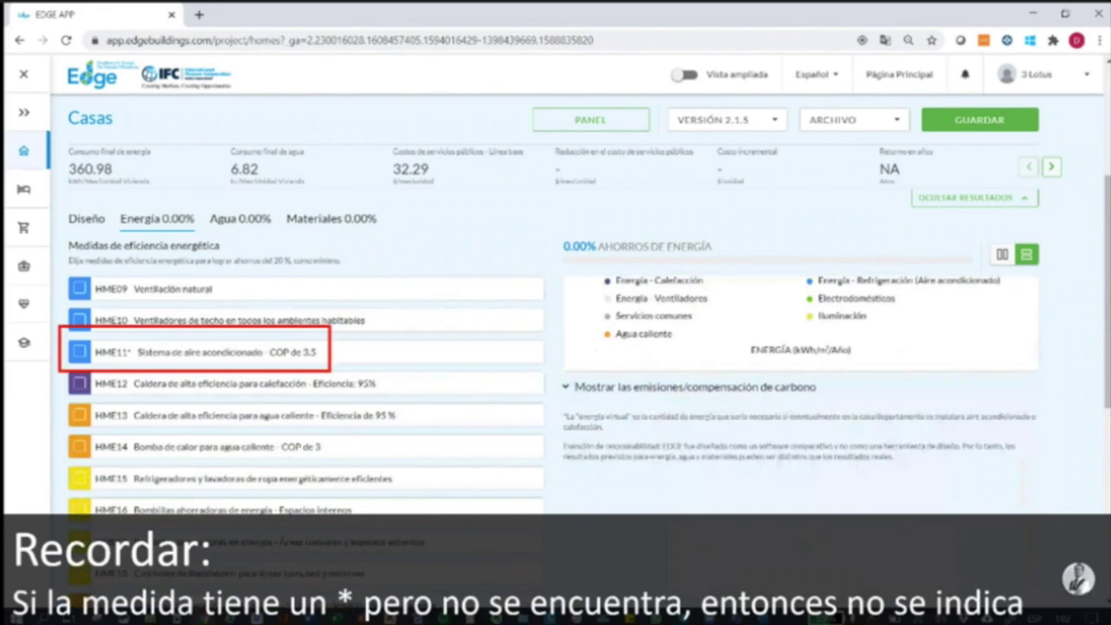